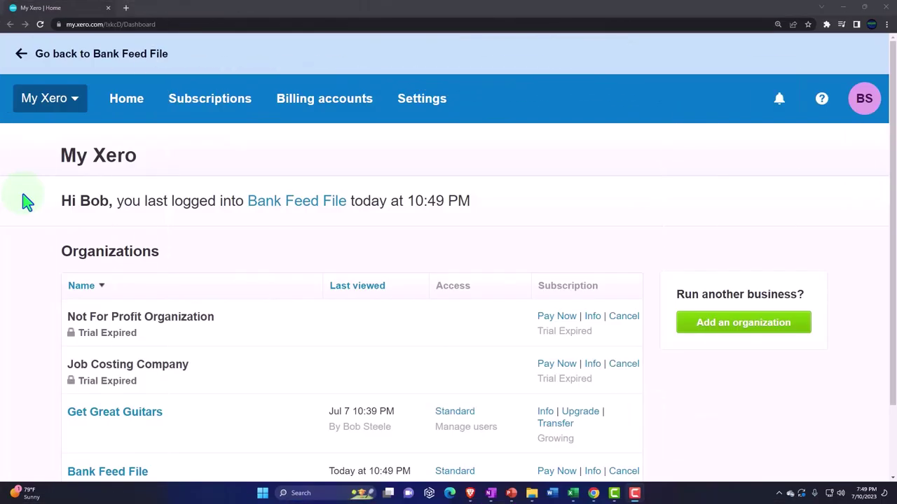
- Open the Bank Feed File organization and look through its chart of accounts
{"action": "scroll", "coordinate": [23, 199], "scroll_direction": "down", "scroll_amount": 1}
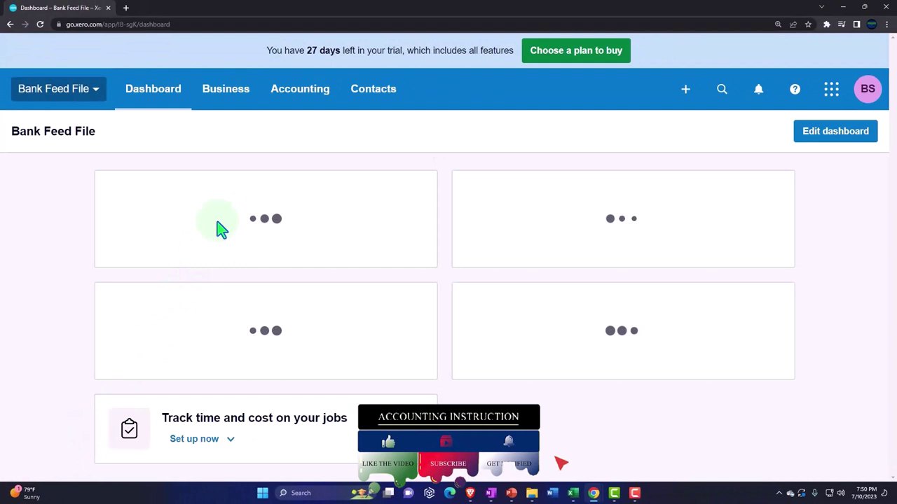
{"action": "left_click", "coordinate": [302, 106]}
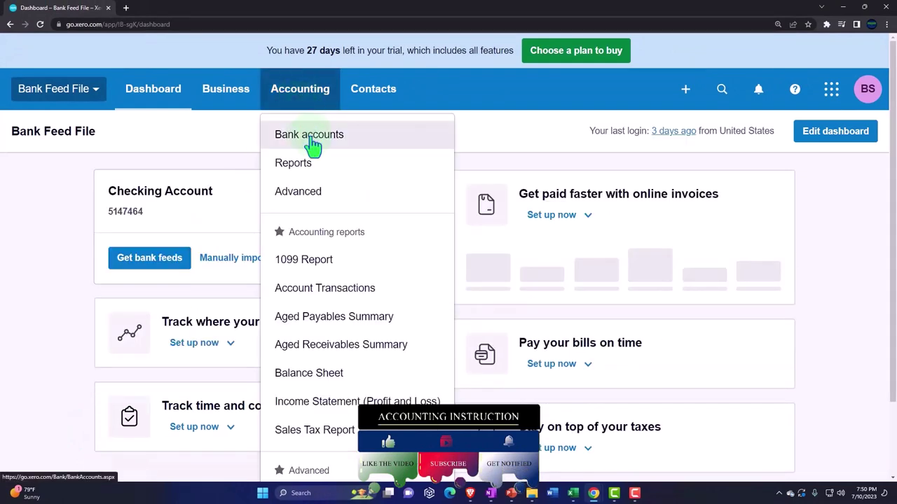
{"action": "scroll", "coordinate": [320, 306], "scroll_direction": "down", "scroll_amount": 2}
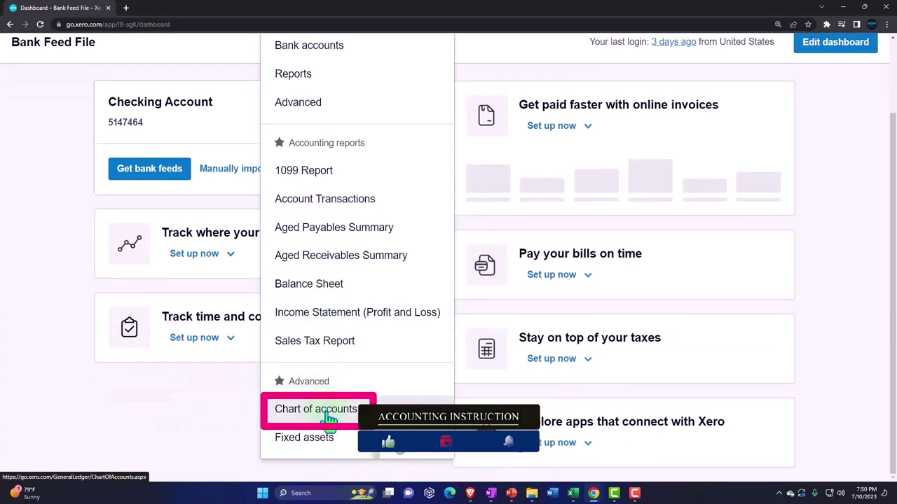
{"action": "left_click", "coordinate": [329, 418]}
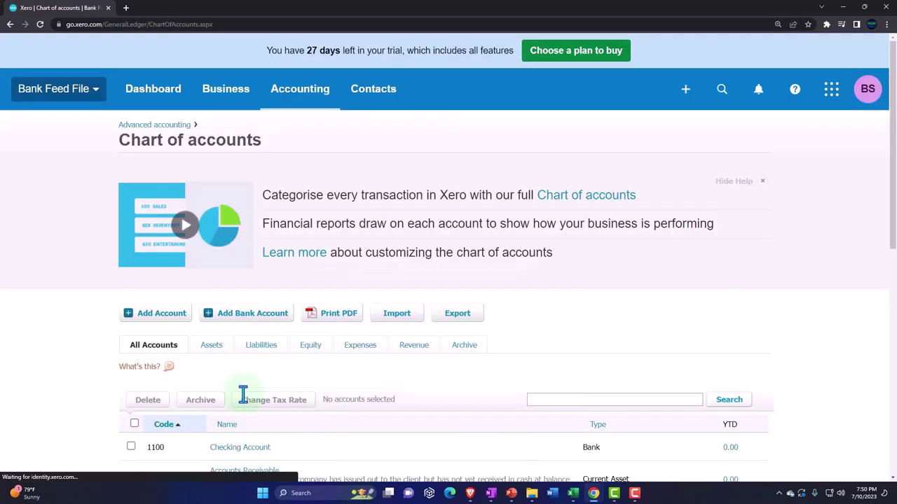
{"action": "scroll", "coordinate": [53, 341], "scroll_direction": "down", "scroll_amount": 3}
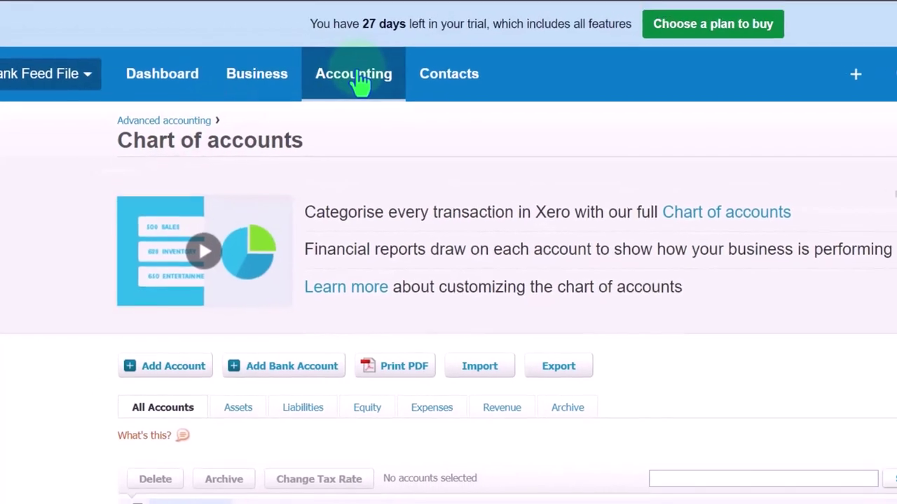
- From the bank accounts list, open the bank search for adding a new bank account
{"action": "left_click", "coordinate": [357, 76]}
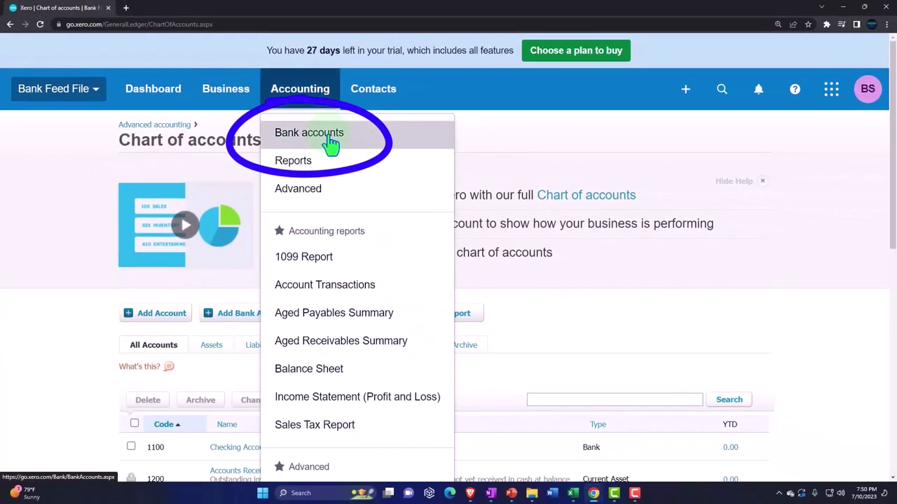
{"action": "left_click", "coordinate": [353, 136]}
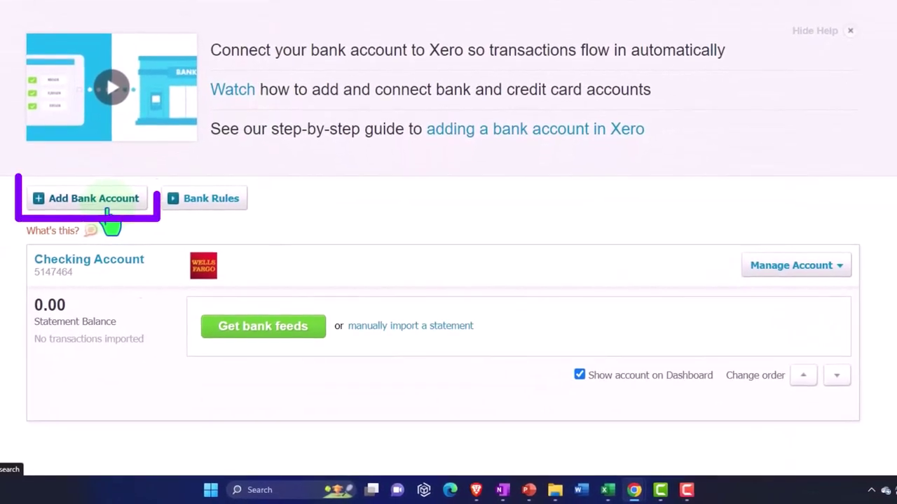
{"action": "left_click", "coordinate": [115, 223]}
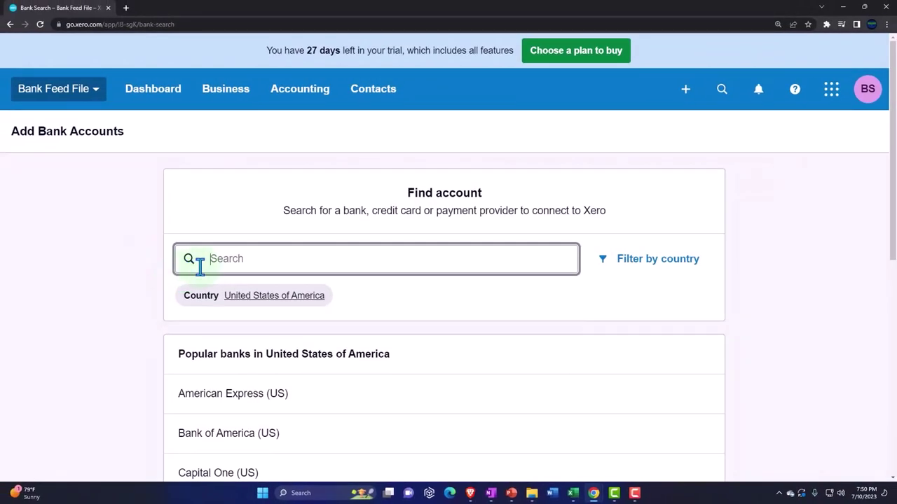
{"action": "left_click", "coordinate": [199, 264]}
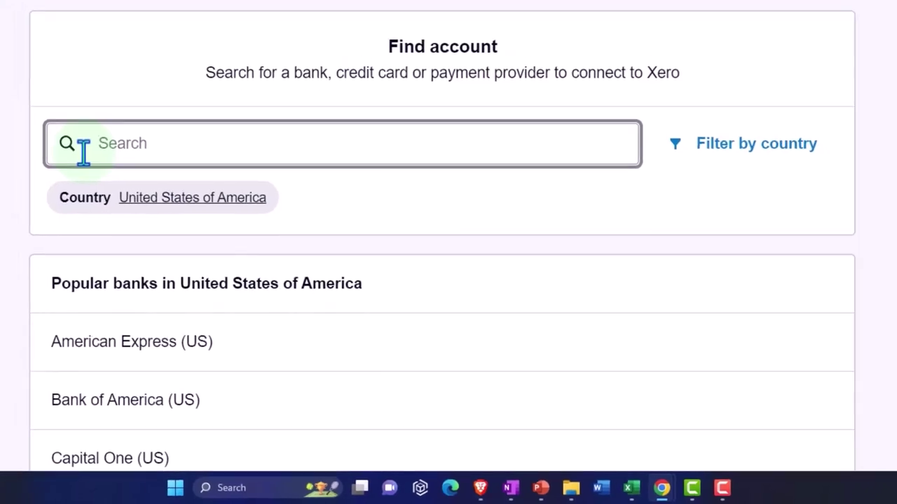
- Return to the bank accounts list and start a manual statement import for the Wells Fargo Checking Account
{"action": "left_click", "coordinate": [306, 100]}
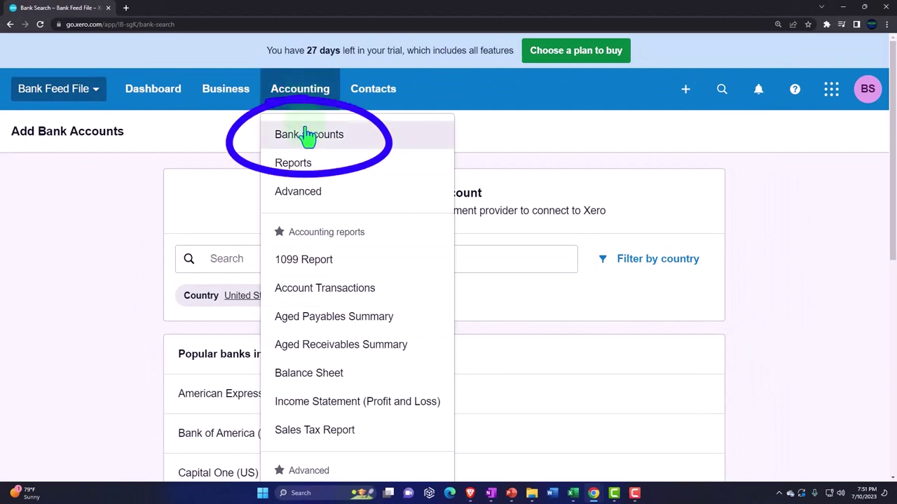
{"action": "left_click", "coordinate": [308, 135]}
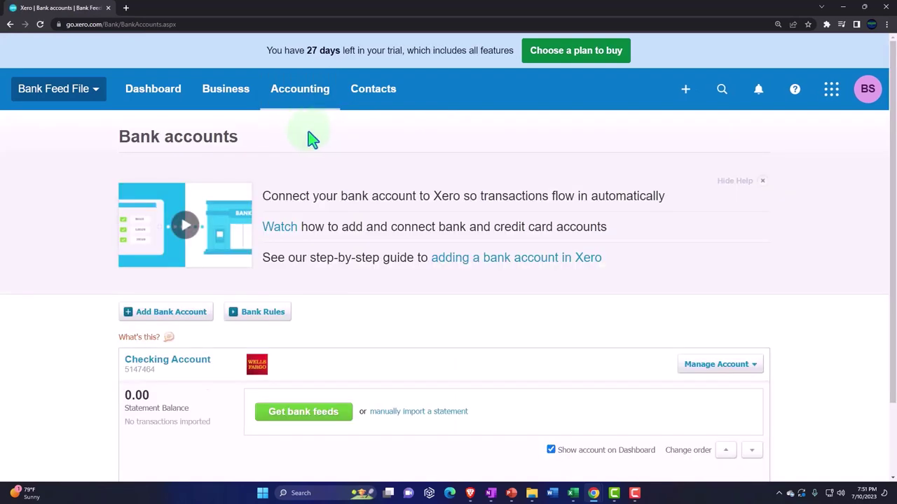
{"action": "scroll", "coordinate": [307, 123], "scroll_direction": "down", "scroll_amount": 2}
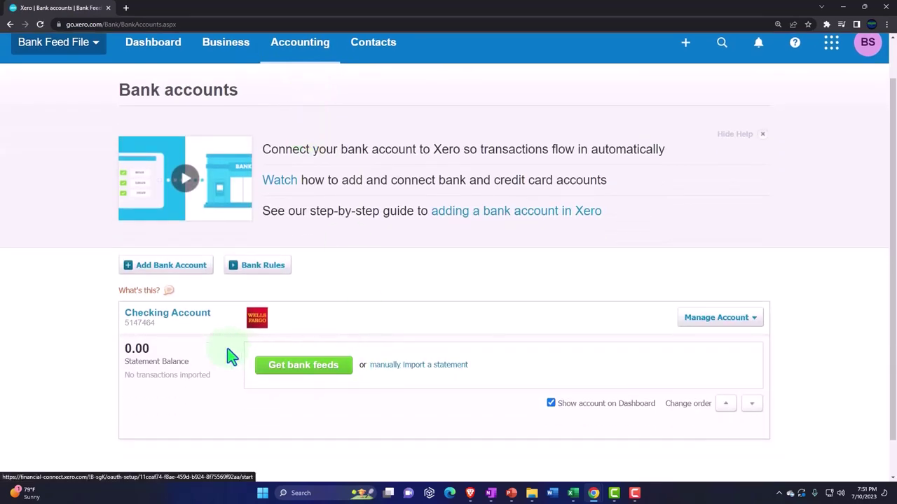
{"action": "scroll", "coordinate": [231, 358], "scroll_direction": "down", "scroll_amount": 1}
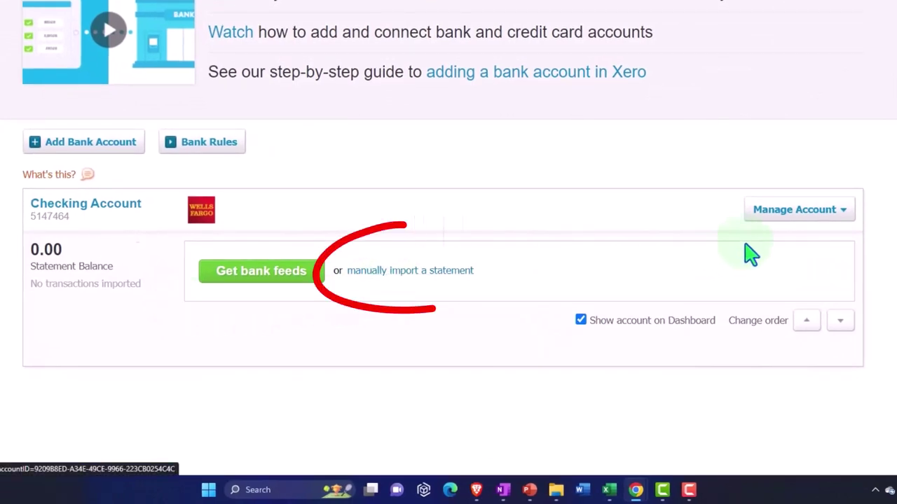
{"action": "left_click", "coordinate": [792, 214]}
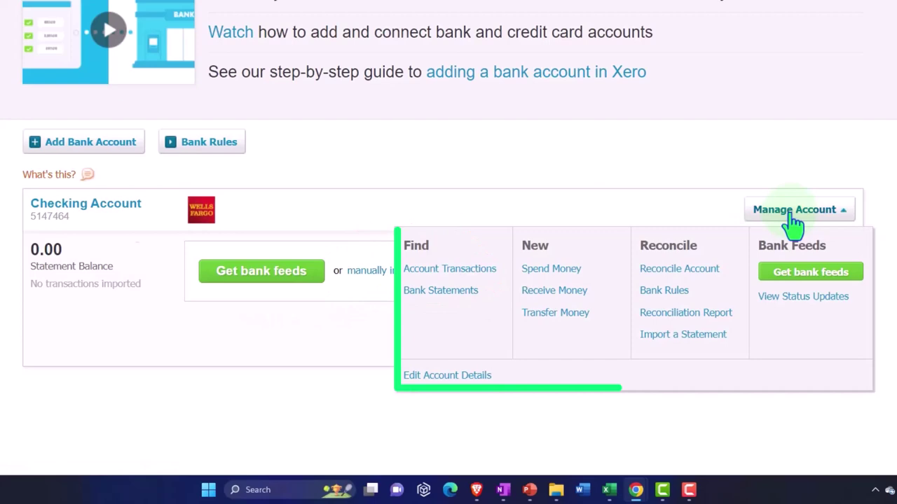
{"action": "left_click", "coordinate": [699, 344]}
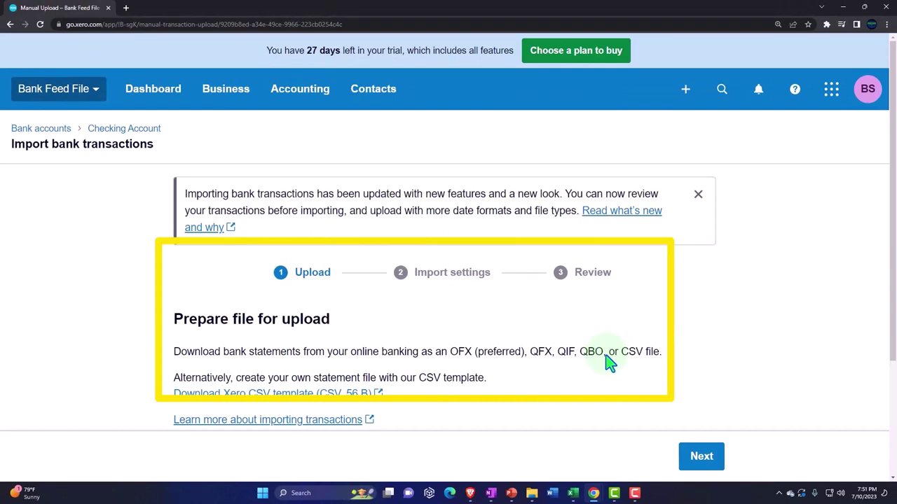
{"action": "scroll", "coordinate": [608, 363], "scroll_direction": "down", "scroll_amount": 1}
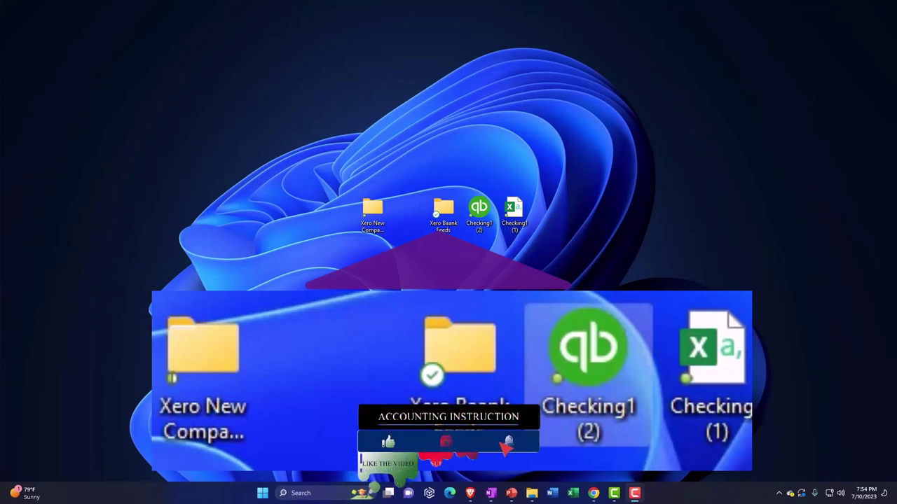
- Check the file type of Checking1 (2) on the desktop in its file properties
{"action": "left_click", "coordinate": [479, 225]}
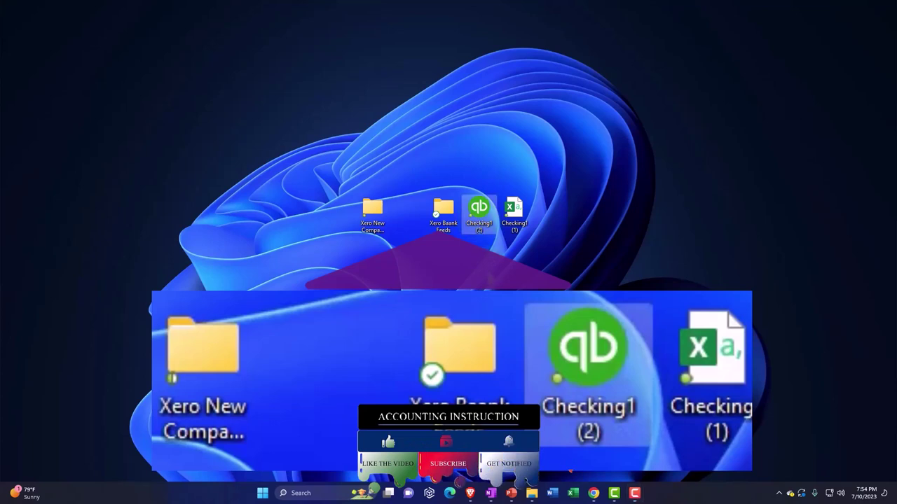
{"action": "left_click", "coordinate": [516, 222]}
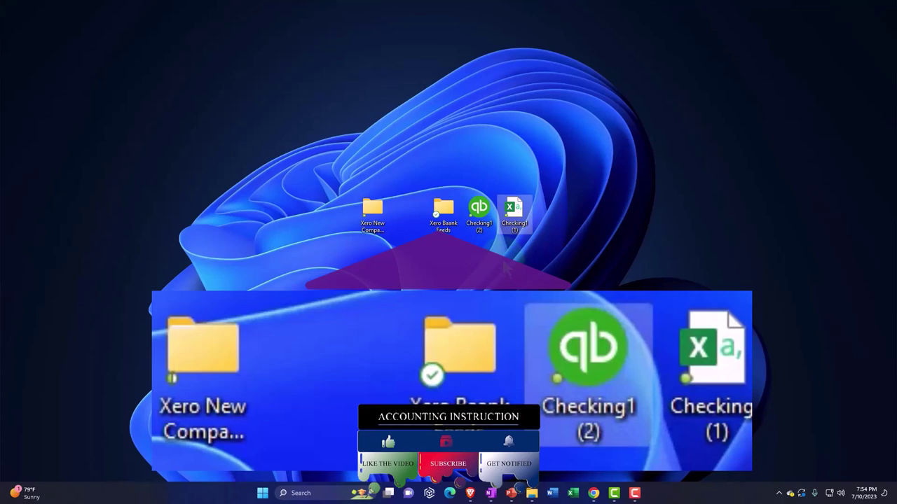
{"action": "left_click", "coordinate": [480, 211]}
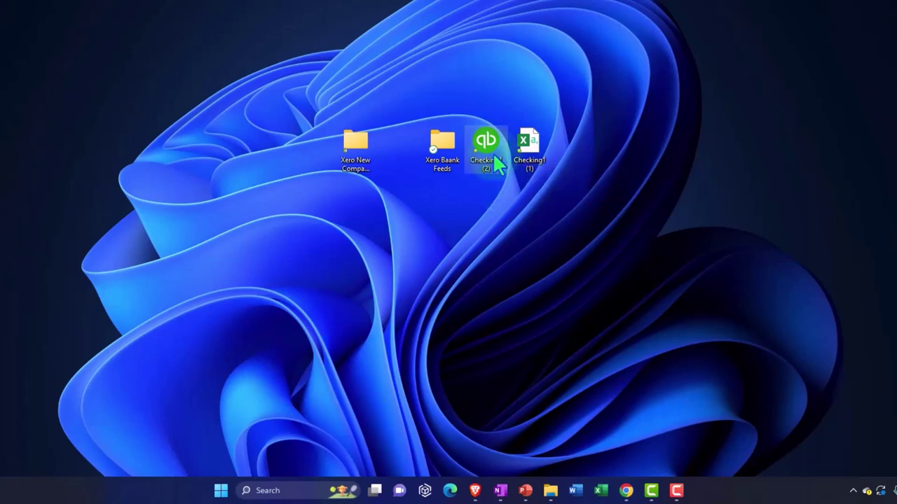
{"action": "right_click", "coordinate": [496, 163]}
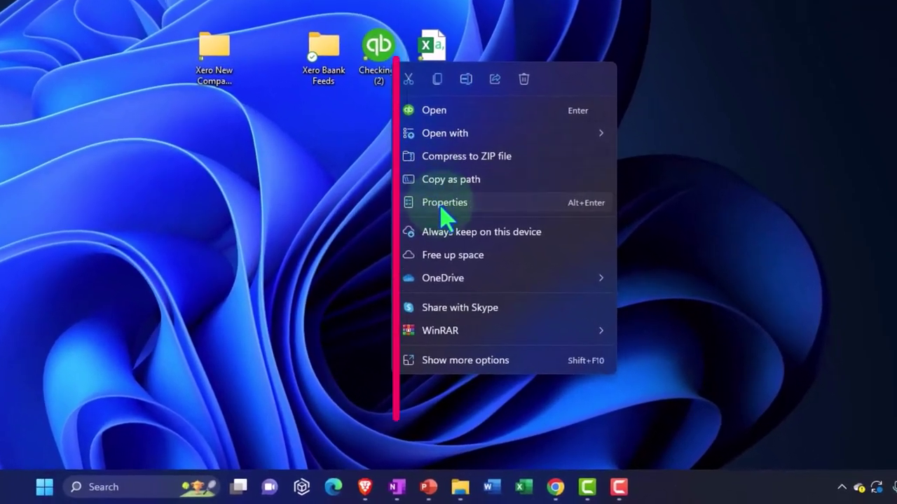
{"action": "left_click", "coordinate": [424, 207]}
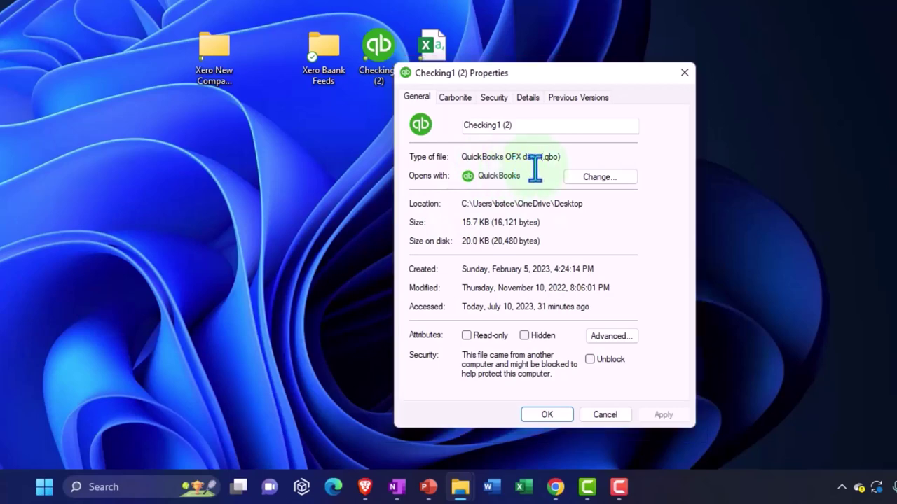
{"action": "left_click", "coordinate": [685, 72]}
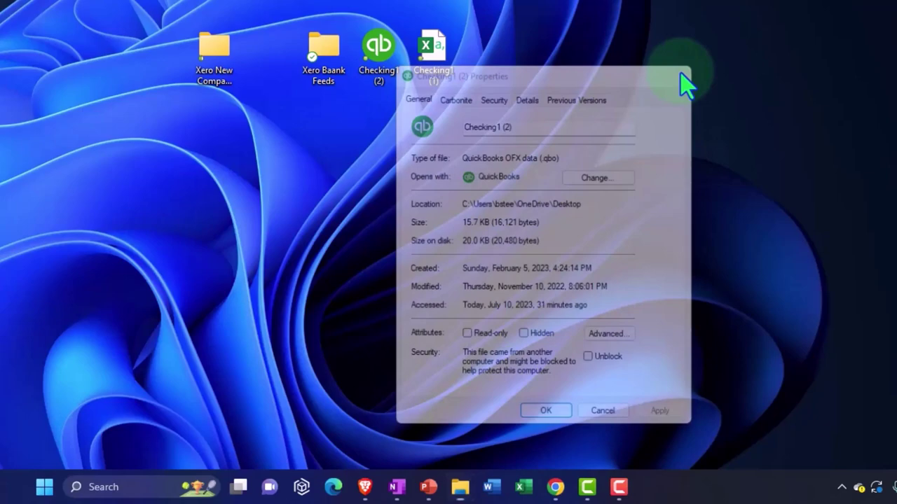
- Switch back to Xero in Chrome and select Checking1 (2).qbo from the Desktop folder as the file to upload
{"action": "mouse_move", "coordinate": [554, 494]}
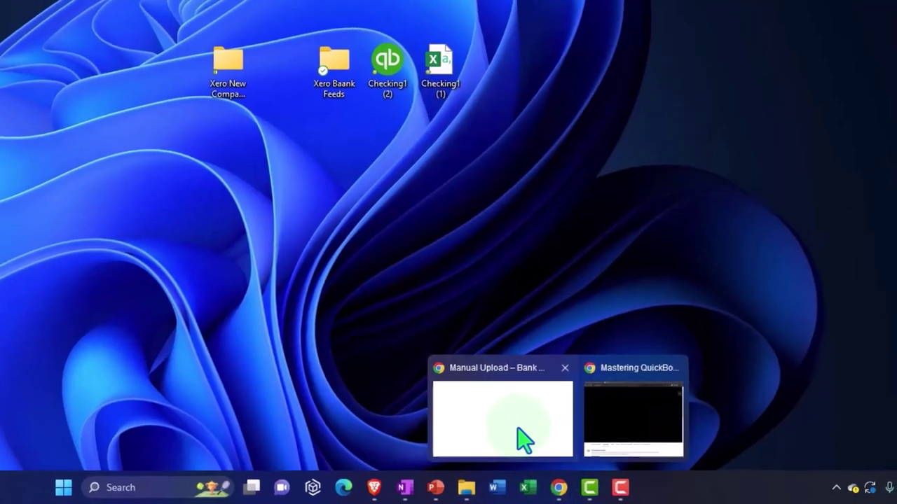
{"action": "left_click", "coordinate": [519, 434]}
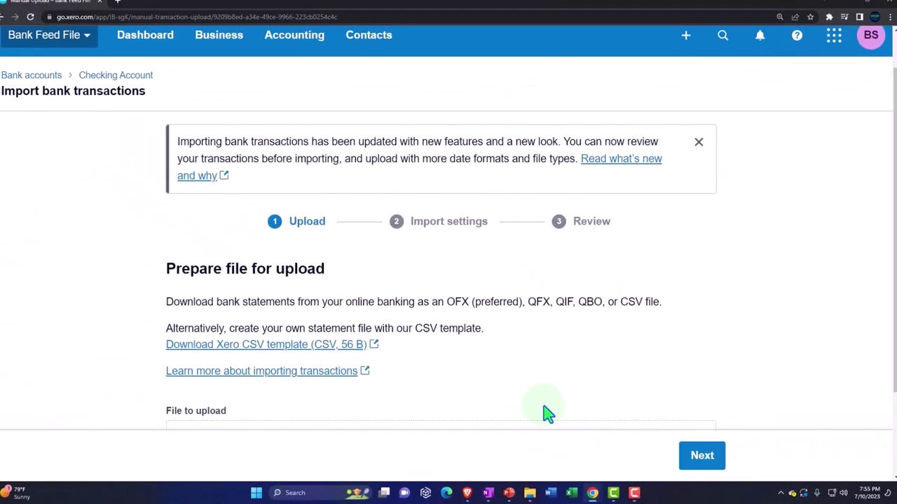
{"action": "scroll", "coordinate": [550, 415], "scroll_direction": "down", "scroll_amount": 3}
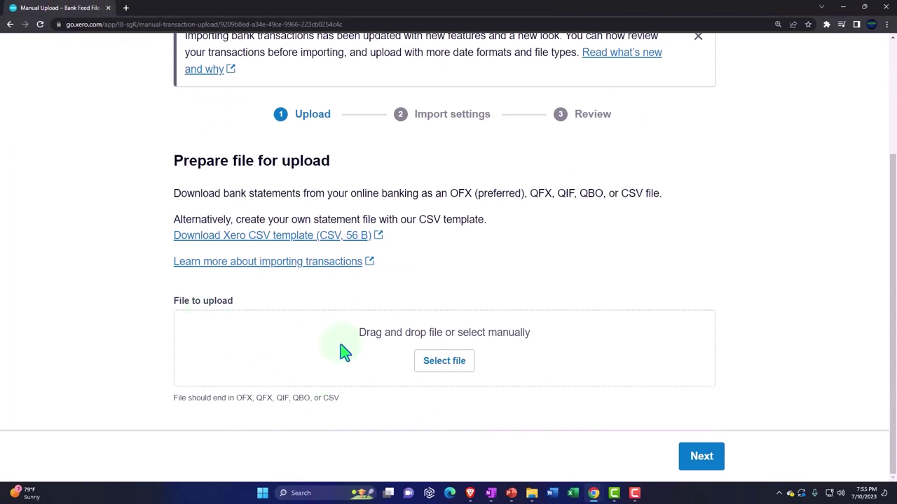
{"action": "left_click", "coordinate": [432, 369]}
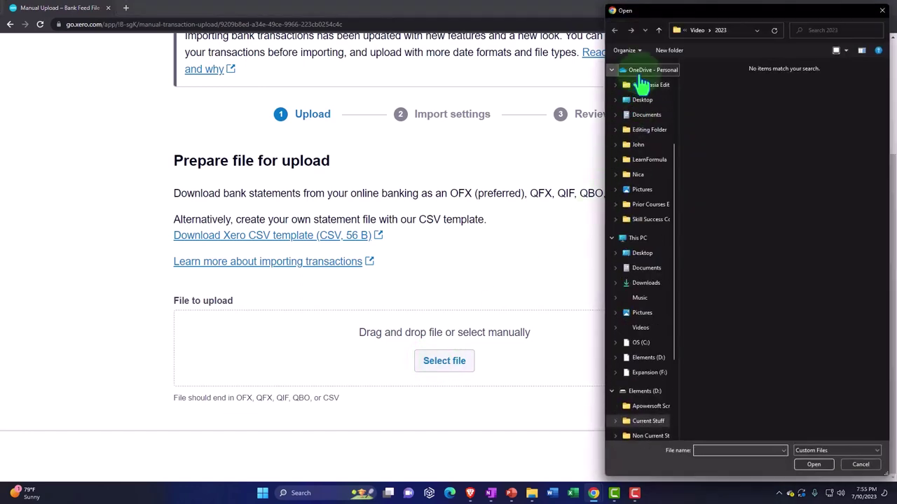
{"action": "left_click", "coordinate": [642, 99]}
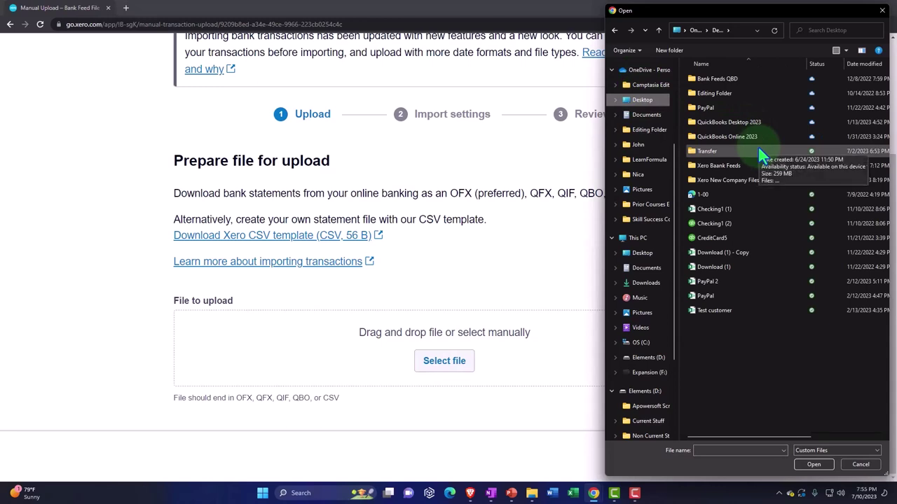
{"action": "scroll", "coordinate": [757, 145], "scroll_direction": "up", "scroll_amount": 4, "text": "ctrl"}
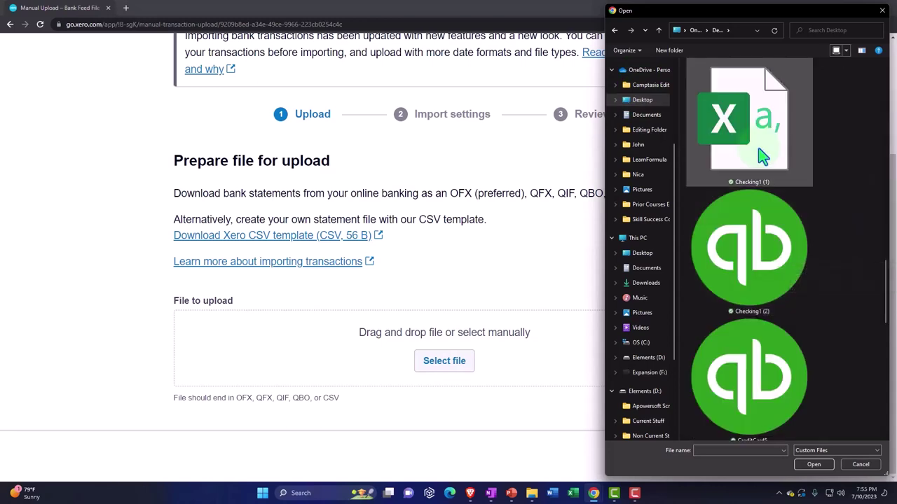
{"action": "double_click", "coordinate": [772, 273]}
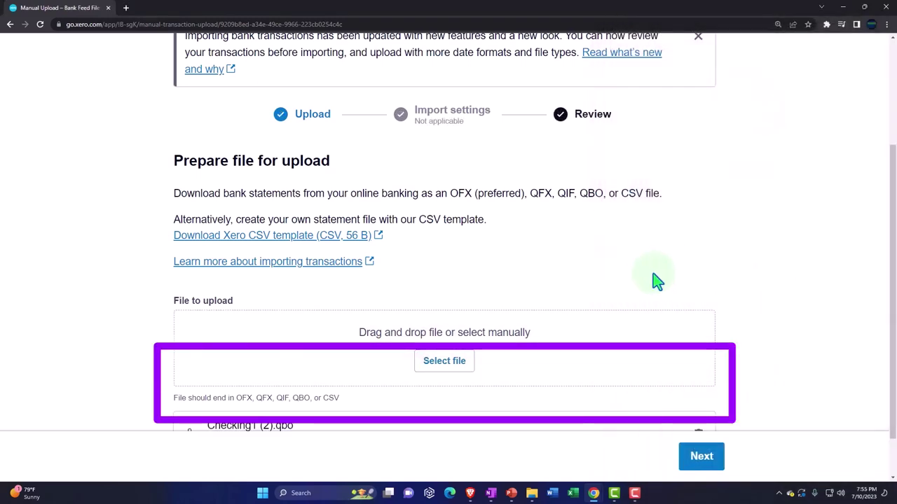
{"action": "scroll", "coordinate": [652, 280], "scroll_direction": "down", "scroll_amount": 1}
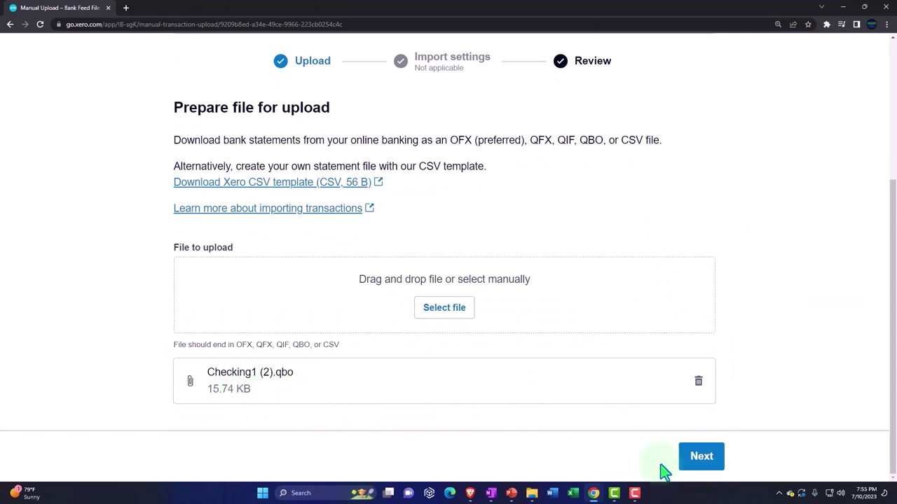
- Proceed to the import review, complete the import with all transactions selected, and look over the Checking Account's reconciliation page
{"action": "left_click", "coordinate": [701, 464]}
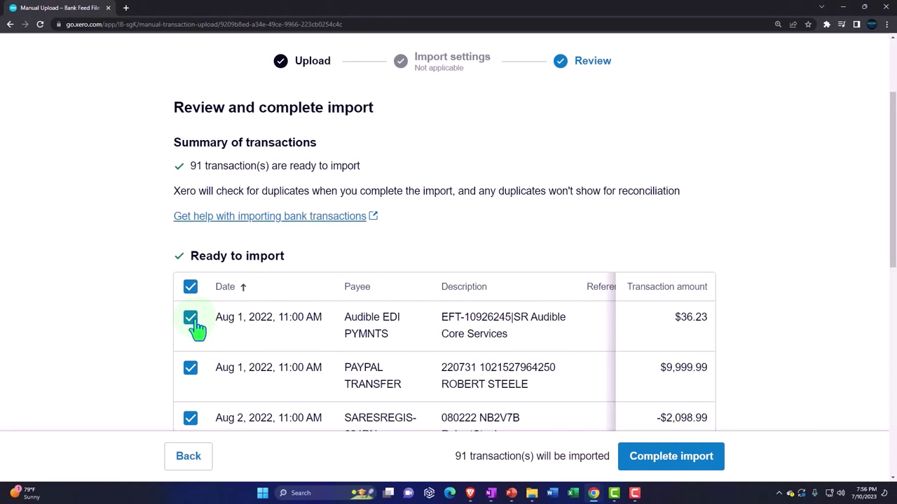
{"action": "left_click", "coordinate": [697, 468]}
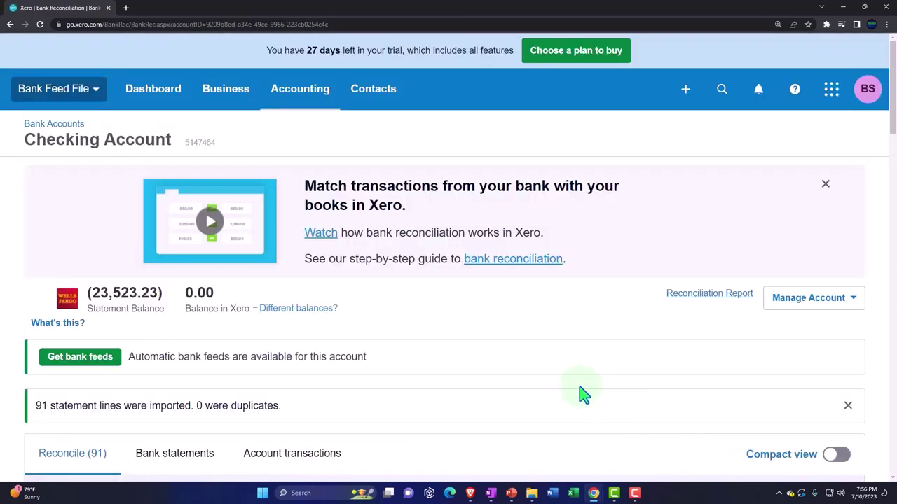
{"action": "scroll", "coordinate": [578, 394], "scroll_direction": "down", "scroll_amount": 2}
{"action": "scroll", "coordinate": [583, 394], "scroll_direction": "up", "scroll_amount": 2}
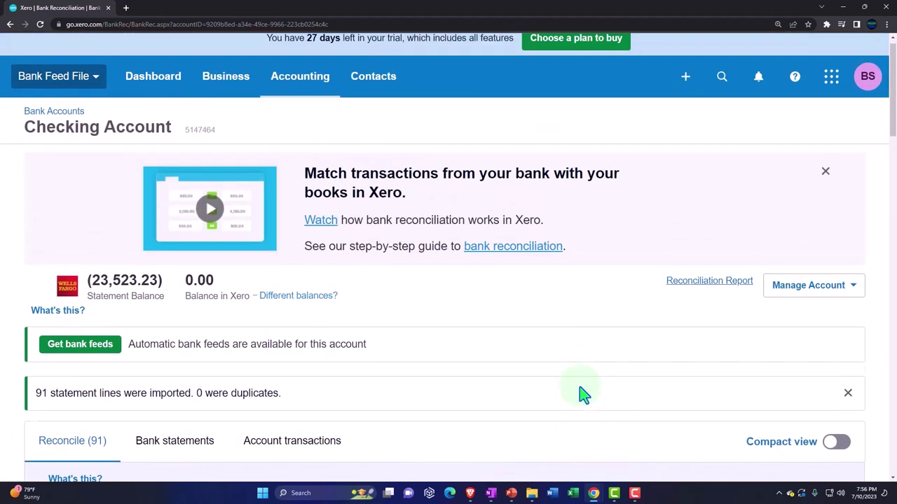
{"action": "scroll", "coordinate": [584, 395], "scroll_direction": "down", "scroll_amount": 2}
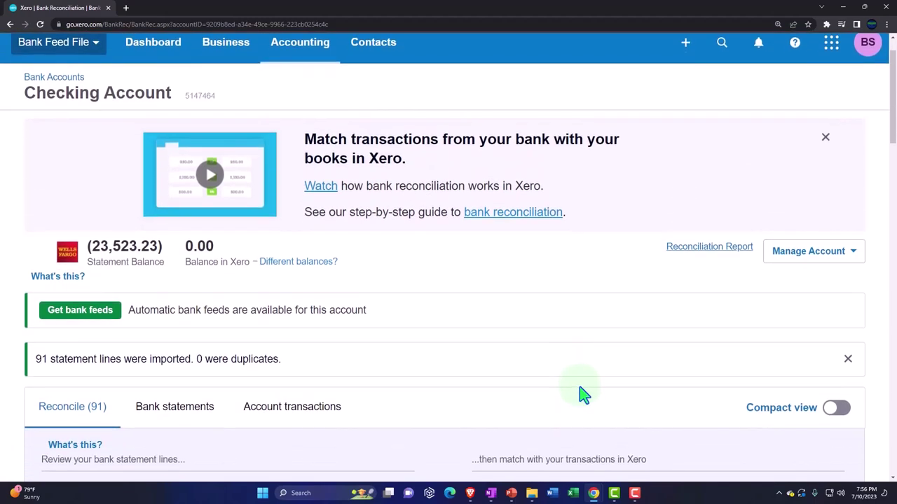
{"action": "scroll", "coordinate": [583, 394], "scroll_direction": "up", "scroll_amount": 2}
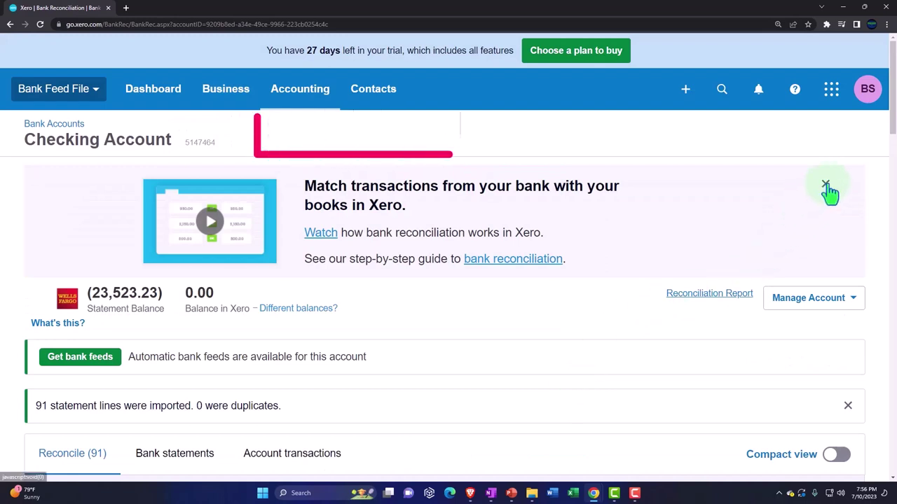
{"action": "left_click", "coordinate": [825, 184]}
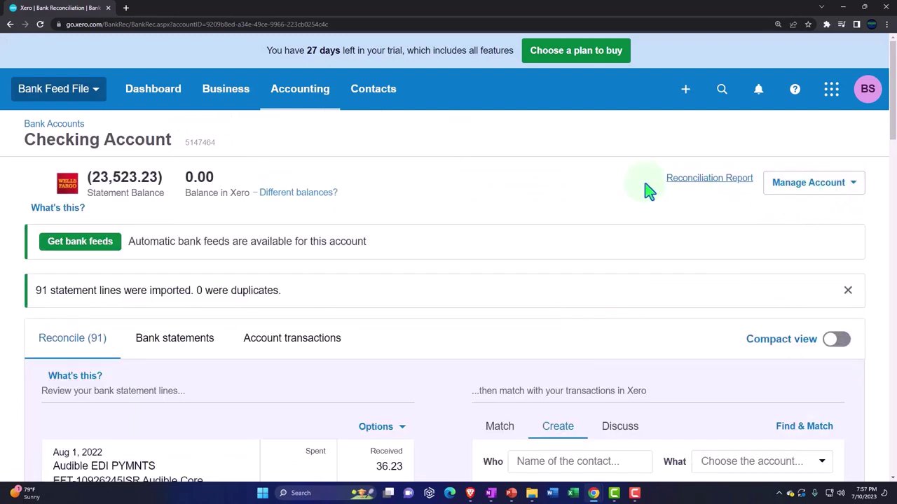
{"action": "left_click", "coordinate": [320, 104]}
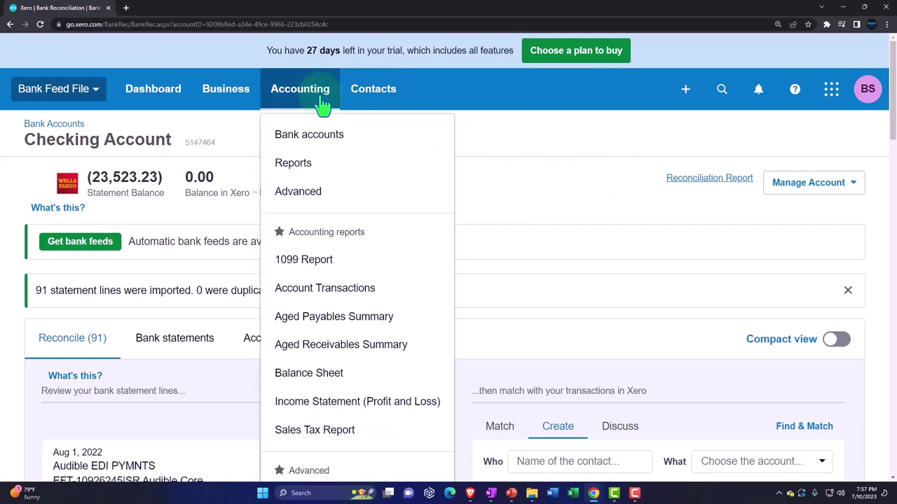
{"action": "left_click", "coordinate": [329, 145]}
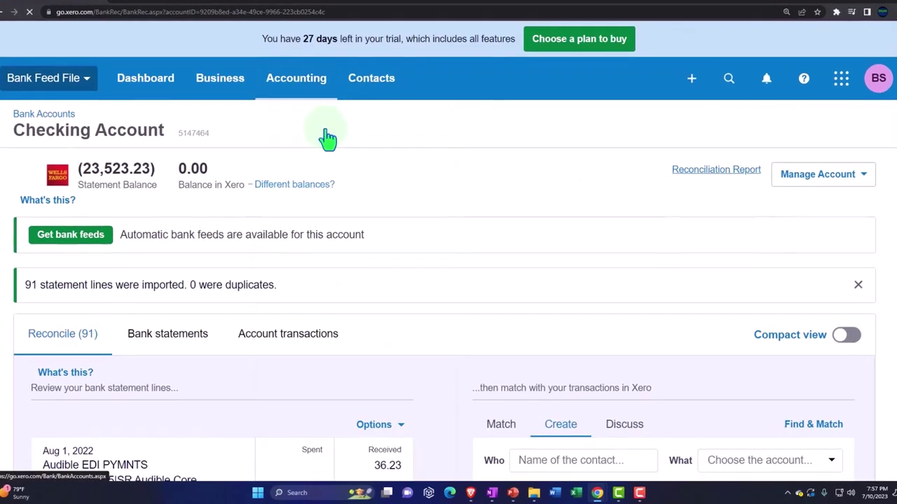
{"action": "scroll", "coordinate": [42, 280], "scroll_direction": "down", "scroll_amount": 2}
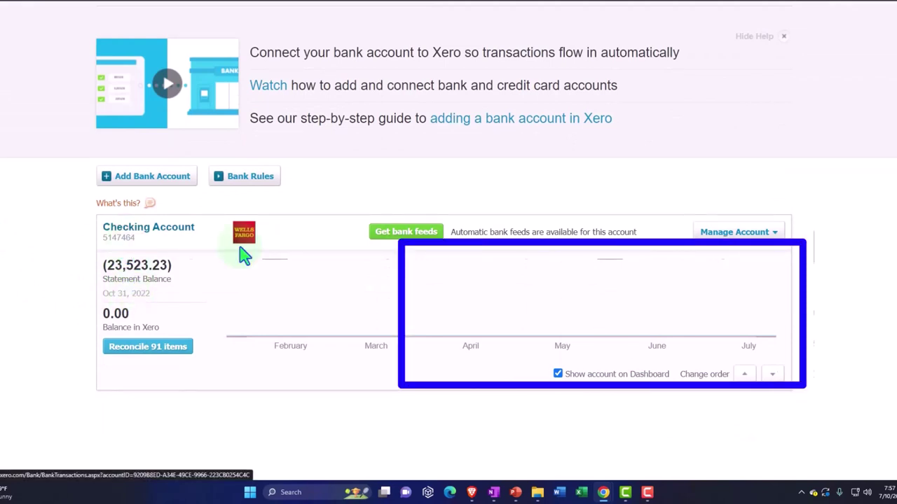
{"action": "left_click", "coordinate": [757, 238]}
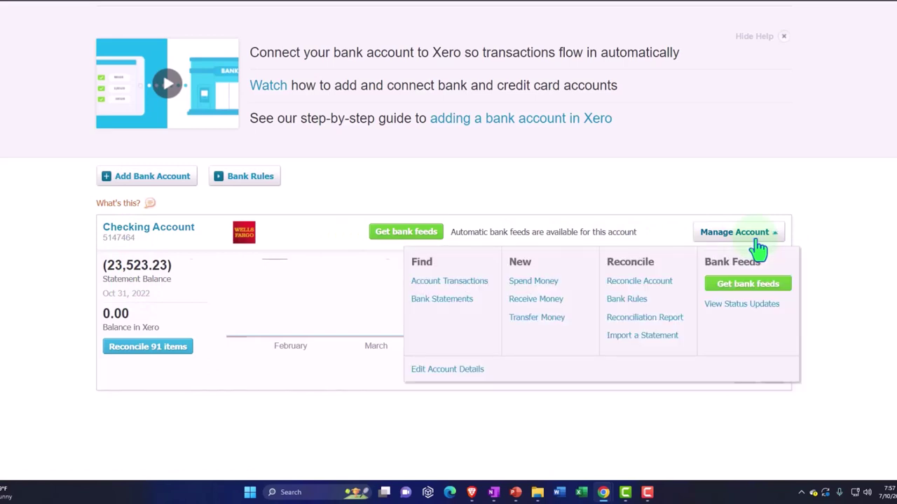
{"action": "left_click", "coordinate": [462, 287]}
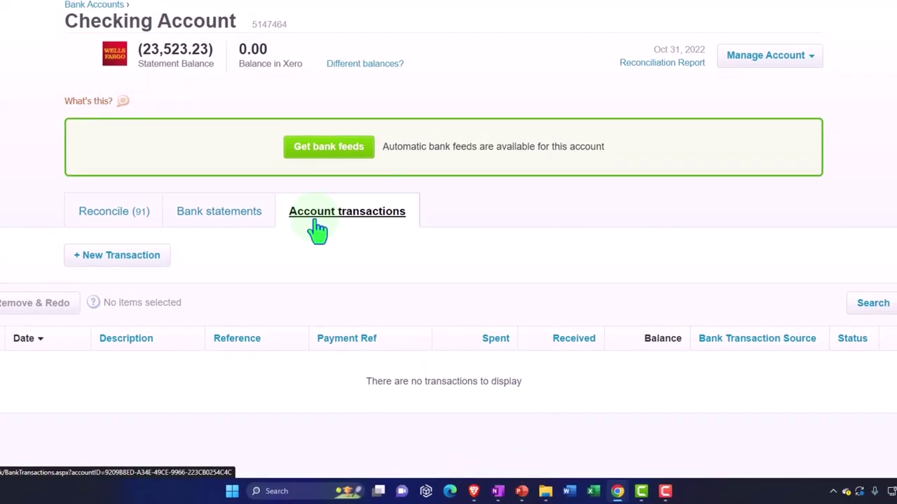
- Review the Checking Account's imported bank statement lines and its list of lines to reconcile
{"action": "left_click", "coordinate": [216, 223]}
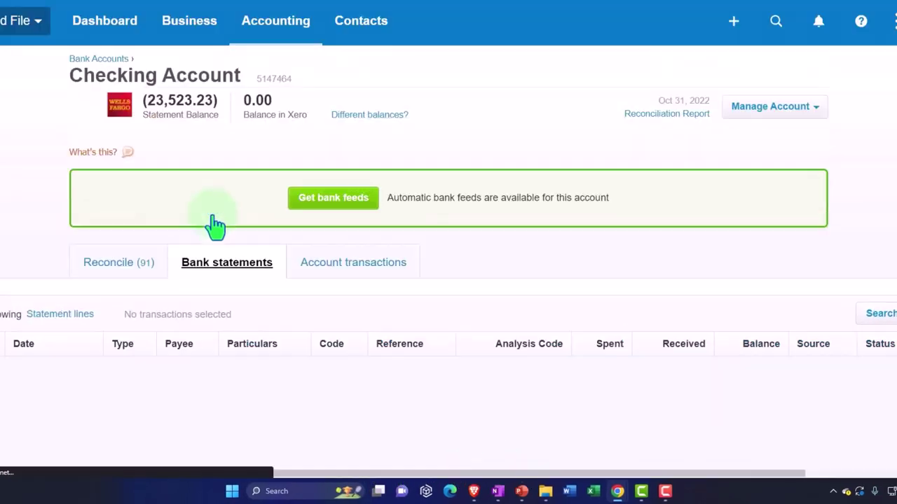
{"action": "scroll", "coordinate": [230, 240], "scroll_direction": "down", "scroll_amount": 3}
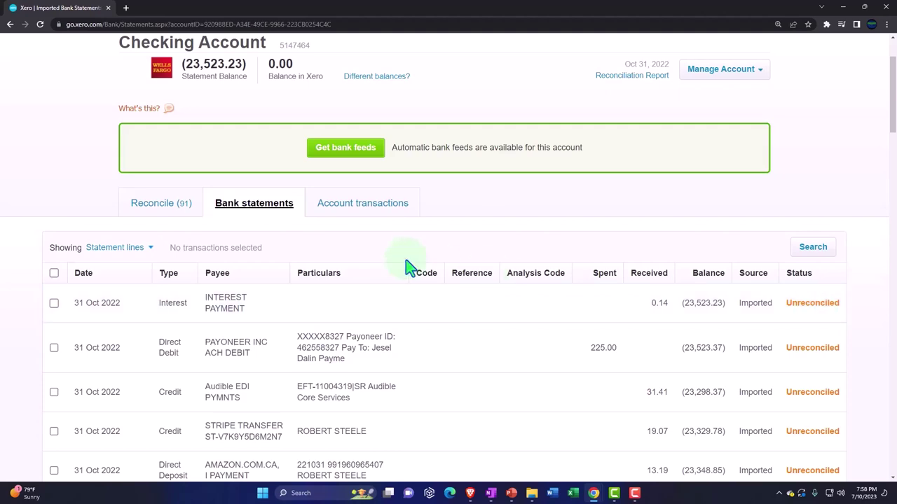
{"action": "left_click", "coordinate": [158, 206]}
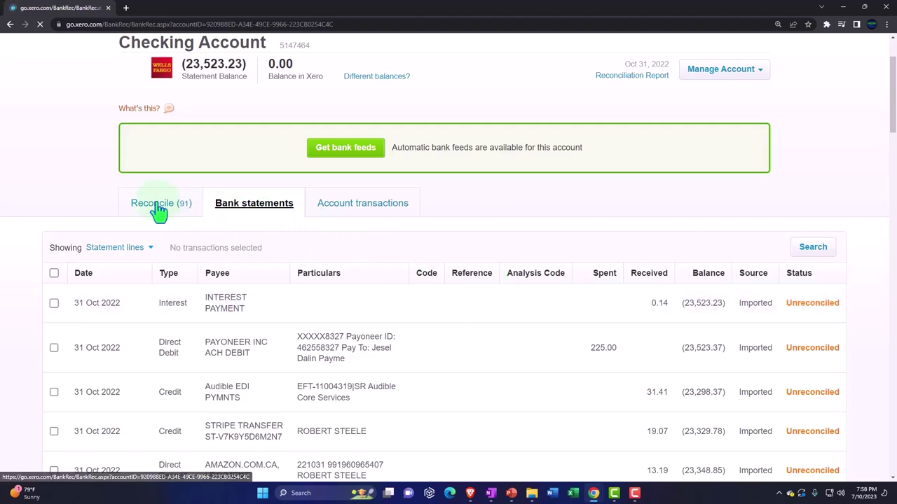
{"action": "scroll", "coordinate": [158, 209], "scroll_direction": "down", "scroll_amount": 2}
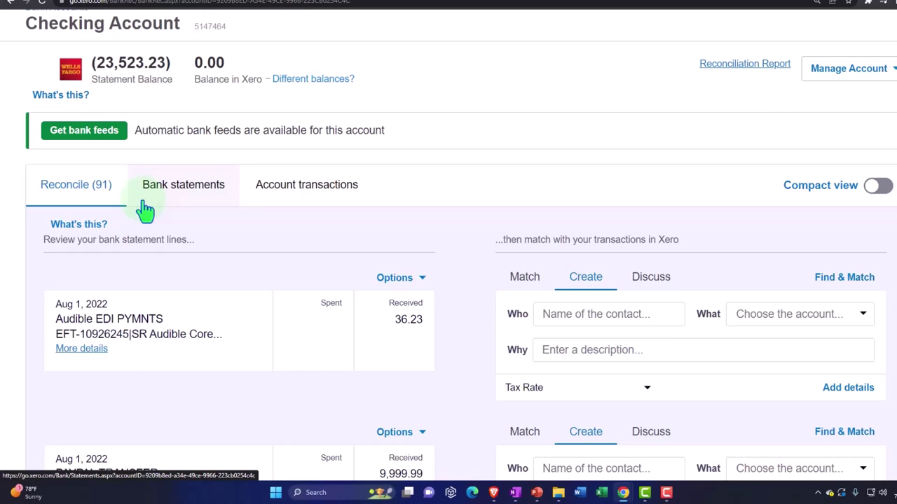
- Open the Bank Feed File organization's user settings and bring up the subscriber's permissions for editing
{"action": "scroll", "coordinate": [145, 210], "scroll_direction": "up", "scroll_amount": 2}
{"action": "left_click", "coordinate": [87, 73]}
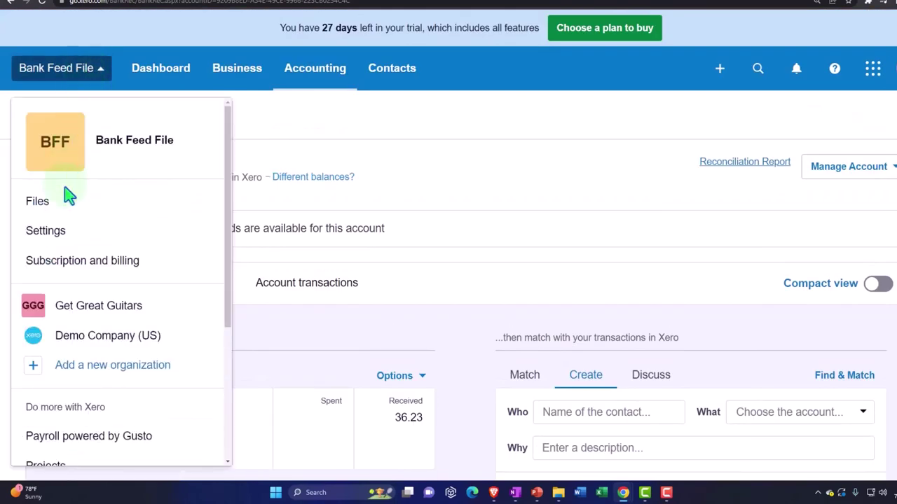
{"action": "left_click", "coordinate": [29, 235]}
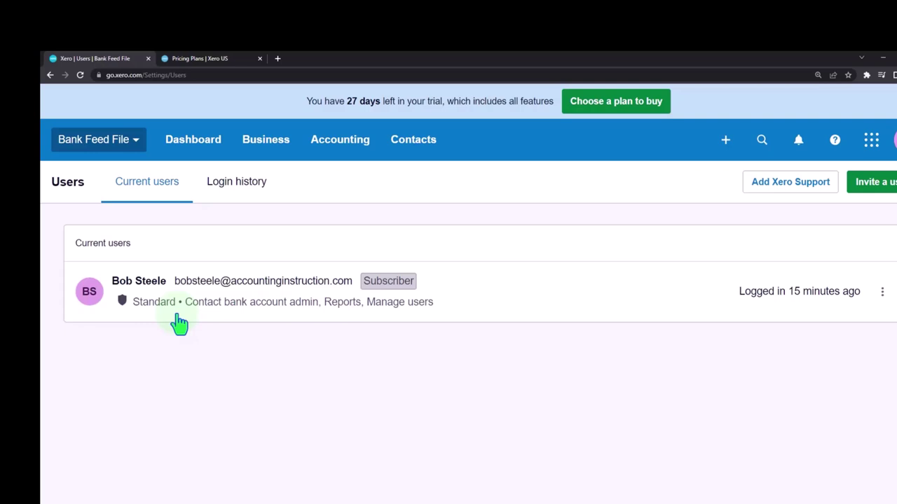
{"action": "left_click", "coordinate": [883, 294]}
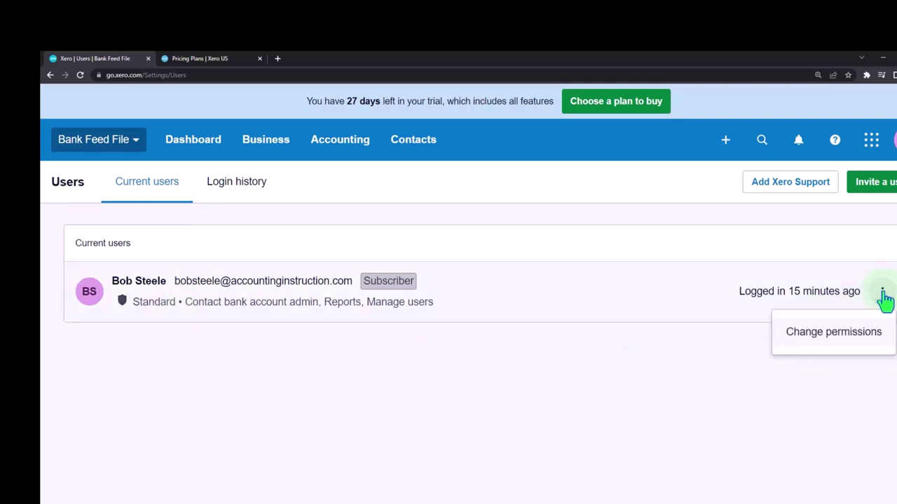
{"action": "left_click", "coordinate": [835, 335]}
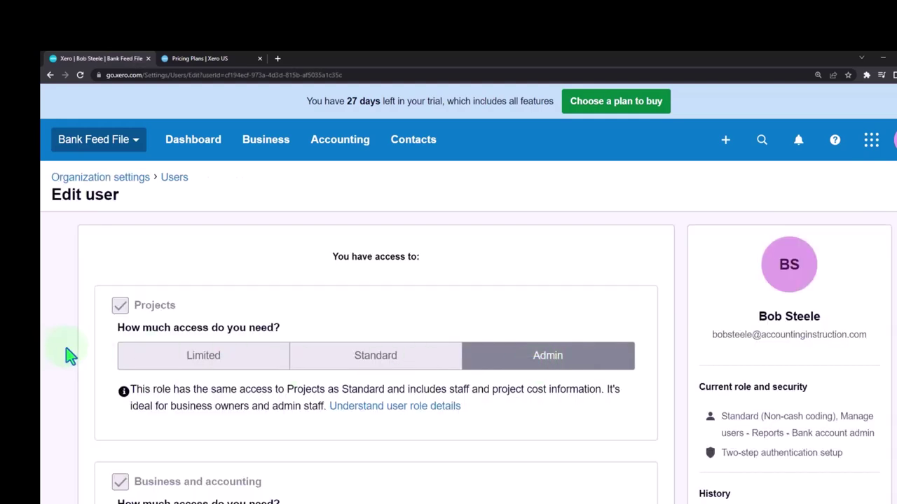
- Grant the subscriber bulk reconciliation and statement line editing (cash coding) under Bank accounts and balances, and update the permissions
{"action": "scroll", "coordinate": [70, 356], "scroll_direction": "down", "scroll_amount": 3}
{"action": "scroll", "coordinate": [70, 356], "scroll_direction": "down", "scroll_amount": 4}
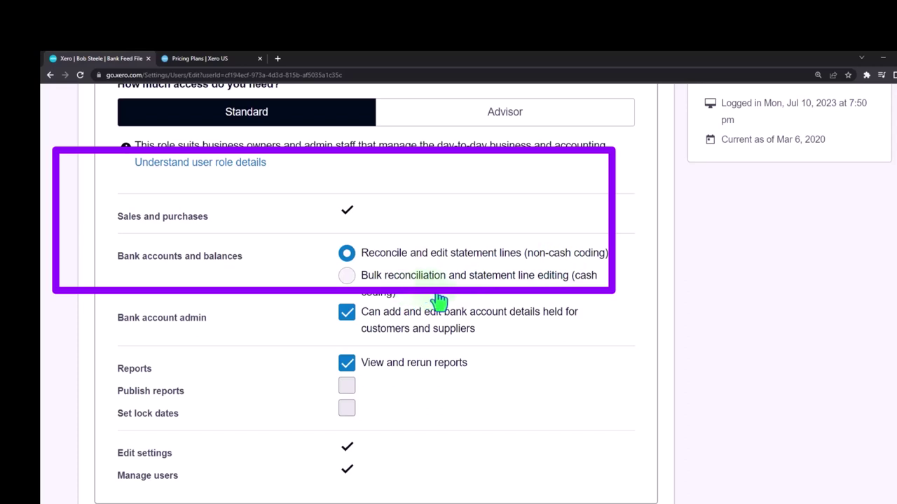
{"action": "left_click", "coordinate": [347, 276]}
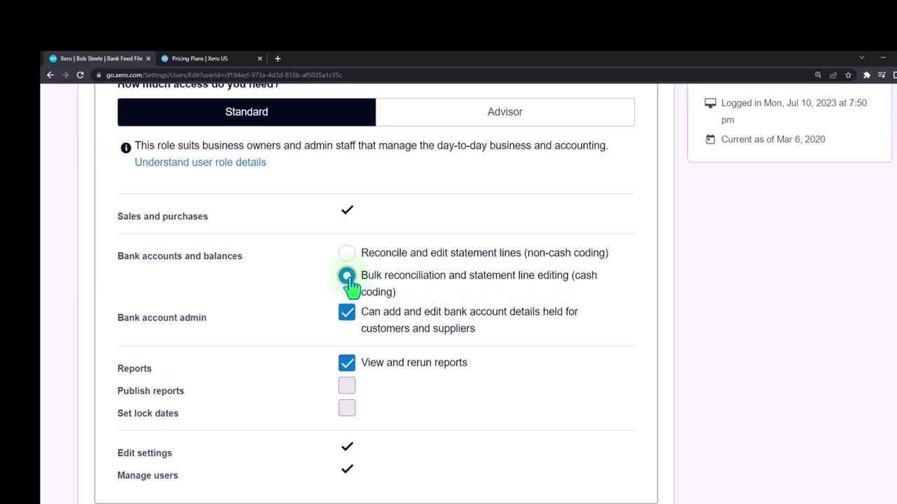
{"action": "scroll", "coordinate": [349, 276], "scroll_direction": "down", "scroll_amount": 3}
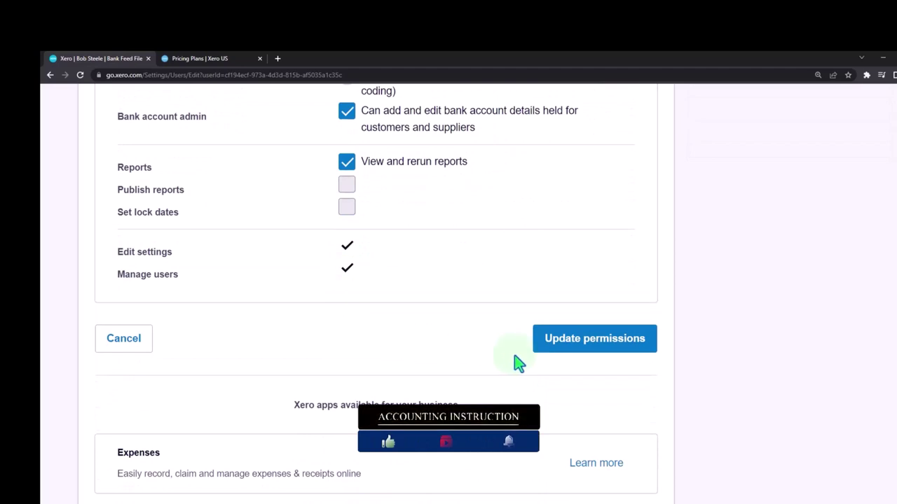
{"action": "left_click", "coordinate": [572, 347]}
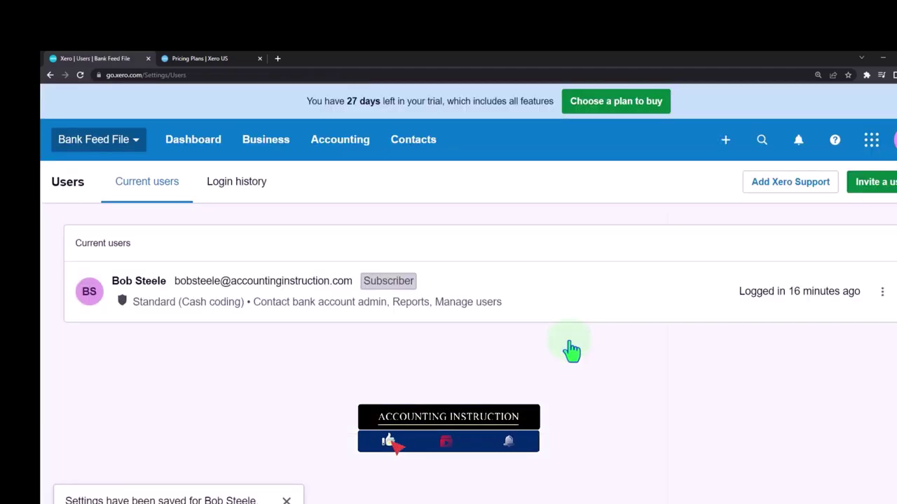
- Go back through the bank accounts list to the Checking Account's transactions and examine its Cash coding lines
{"action": "left_click", "coordinate": [338, 143]}
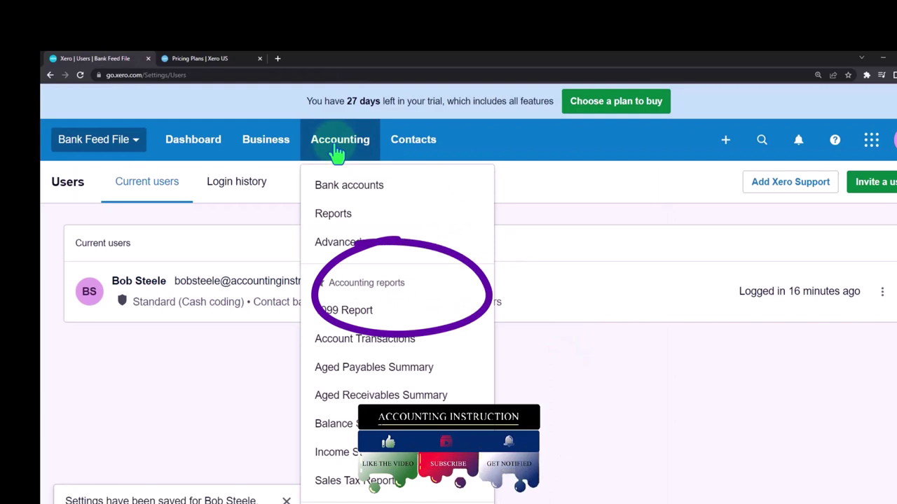
{"action": "left_click", "coordinate": [356, 188]}
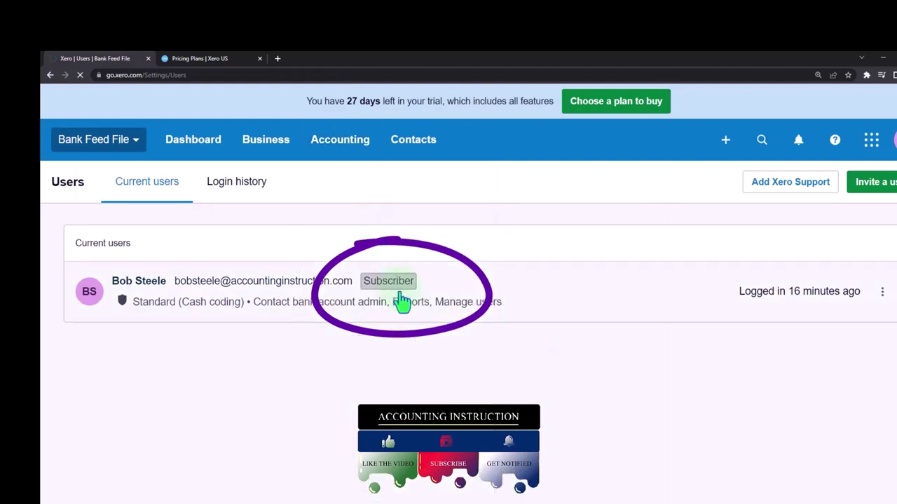
{"action": "scroll", "coordinate": [401, 302], "scroll_direction": "down", "scroll_amount": 3}
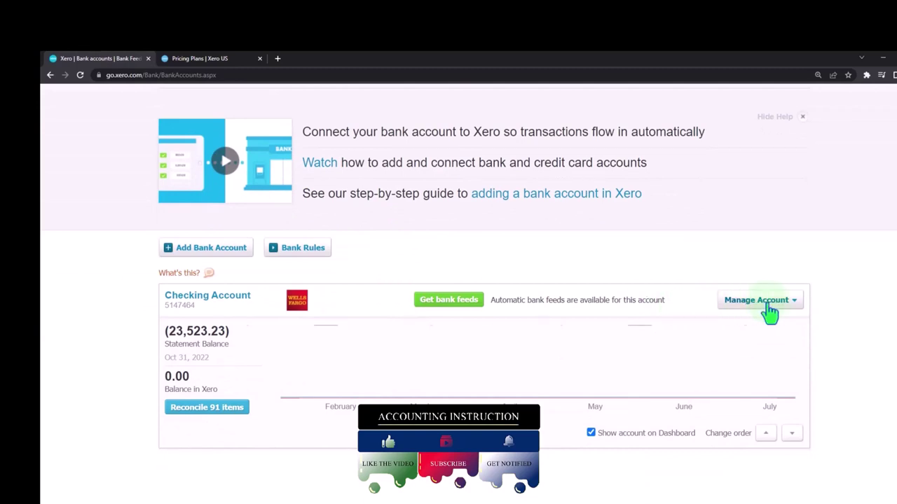
{"action": "left_click", "coordinate": [792, 308]}
{"action": "left_click", "coordinate": [491, 346]}
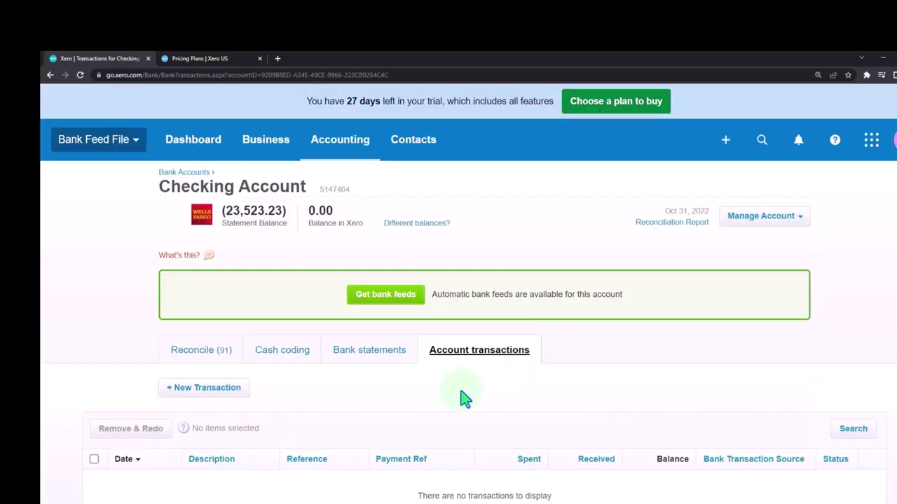
{"action": "scroll", "coordinate": [461, 397], "scroll_direction": "down", "scroll_amount": 1}
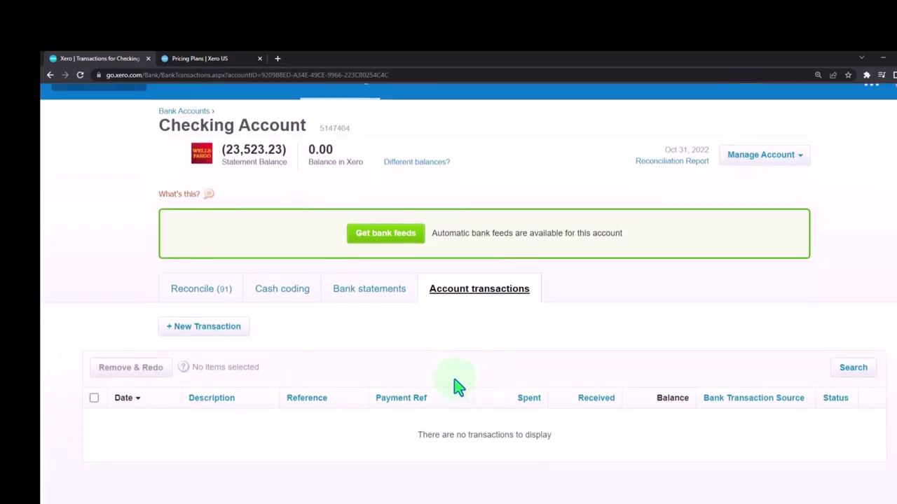
{"action": "left_click", "coordinate": [288, 297]}
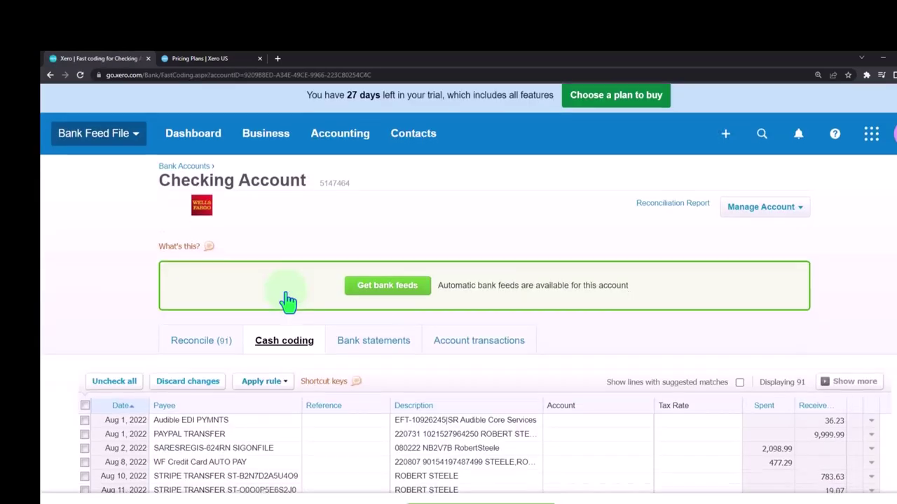
{"action": "scroll", "coordinate": [288, 301], "scroll_direction": "down", "scroll_amount": 1}
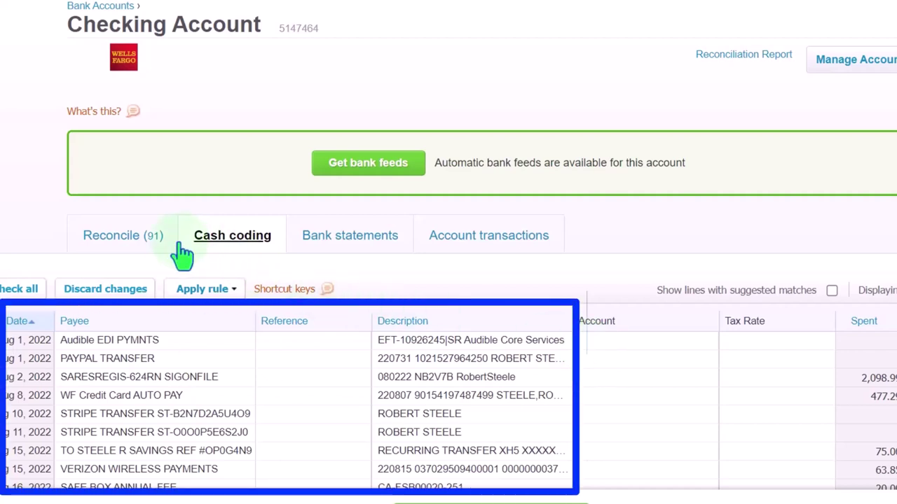
- Compare the Checking Account's one-by-one Reconcile view with its Cash coding view
{"action": "left_click", "coordinate": [114, 240]}
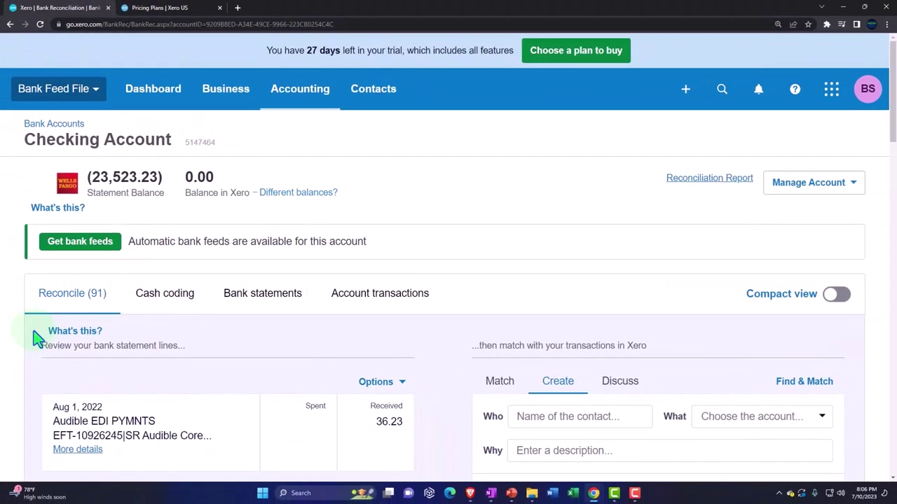
{"action": "scroll", "coordinate": [35, 336], "scroll_direction": "down", "scroll_amount": 3}
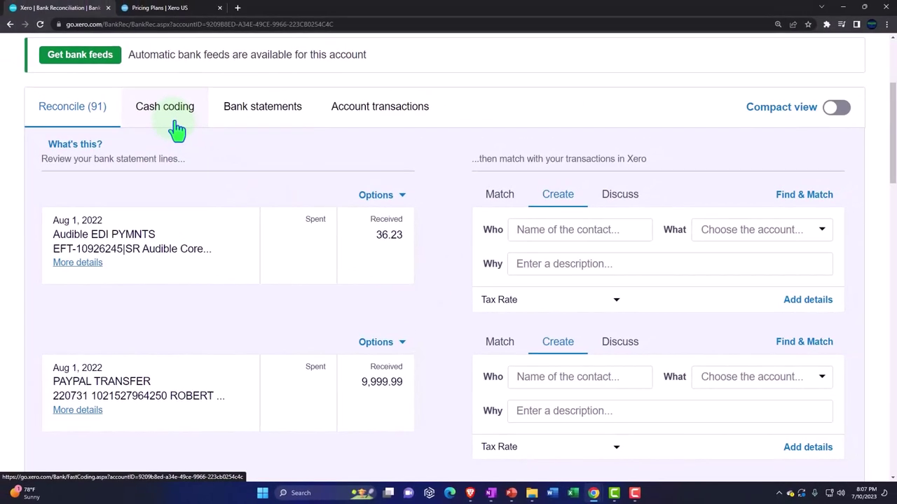
{"action": "left_click", "coordinate": [178, 131]}
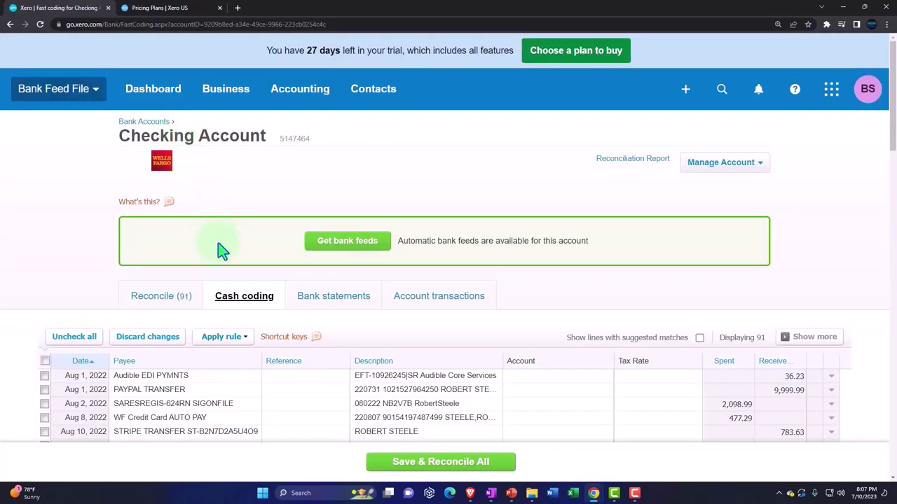
{"action": "scroll", "coordinate": [224, 281], "scroll_direction": "down", "scroll_amount": 1}
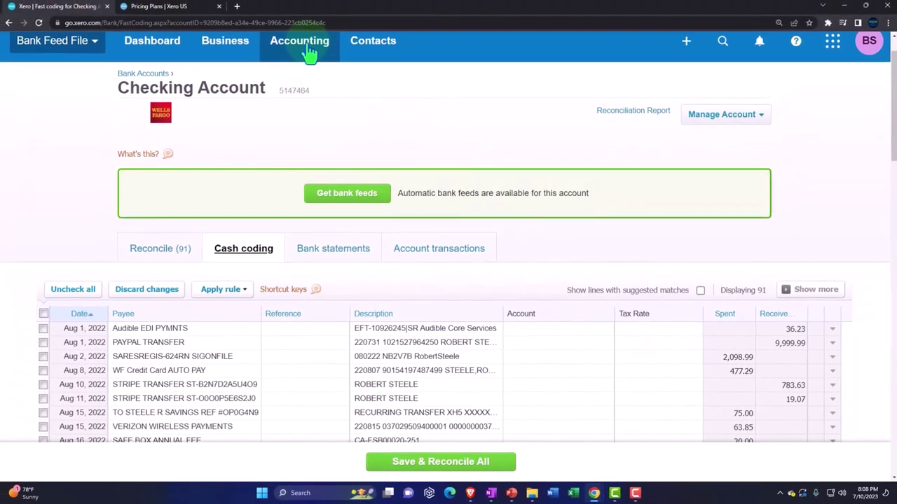
- Check the Xero US Pricing Plans page and close its browser tab
{"action": "right_click", "coordinate": [309, 53]}
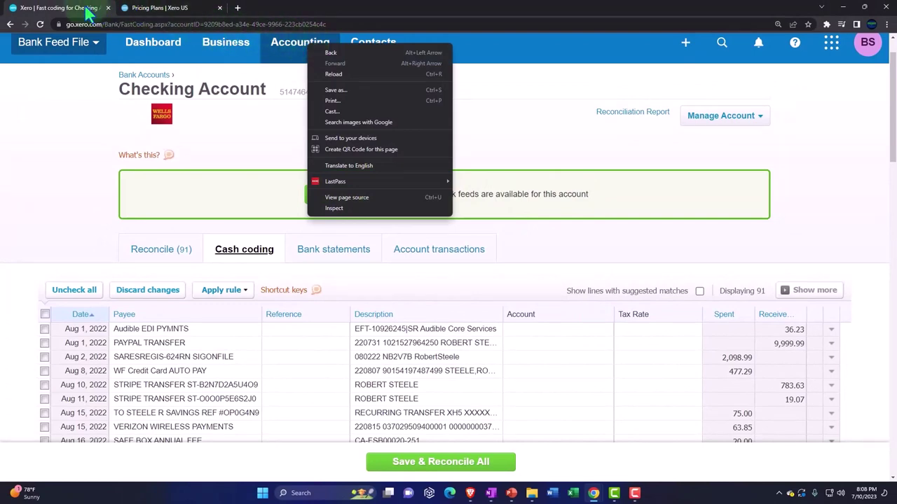
{"action": "left_click", "coordinate": [150, 9]}
{"action": "left_click", "coordinate": [149, 10]}
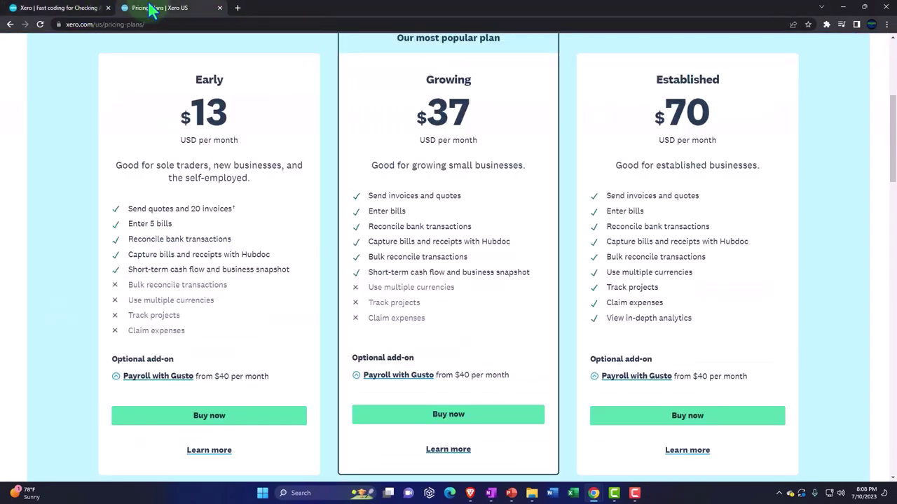
{"action": "left_click", "coordinate": [218, 8]}
- Duplicate the Xero browser tab and open the Balance Sheet report in the copy
{"action": "right_click", "coordinate": [82, 15]}
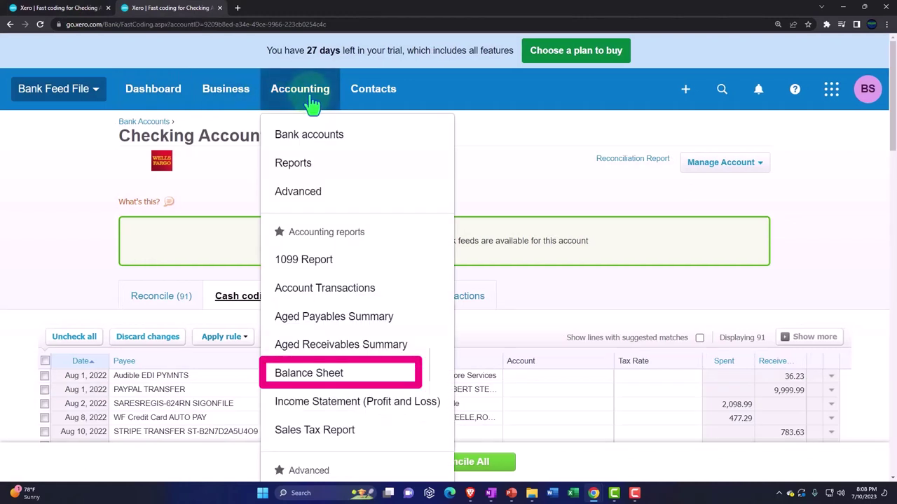
{"action": "left_click", "coordinate": [339, 377]}
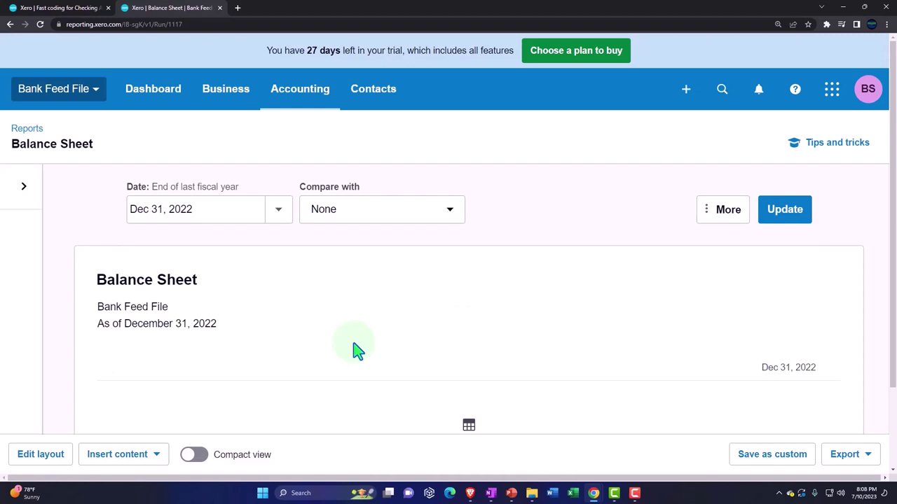
{"action": "scroll", "coordinate": [357, 351], "scroll_direction": "down", "scroll_amount": 2}
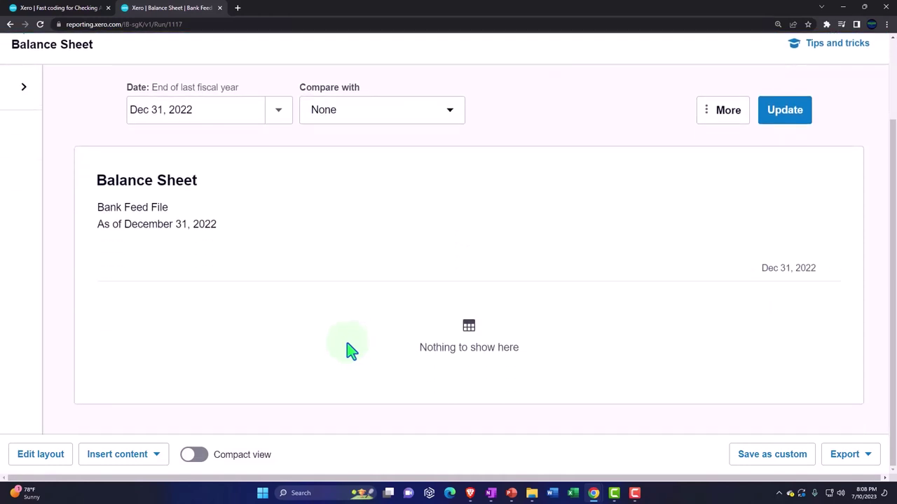